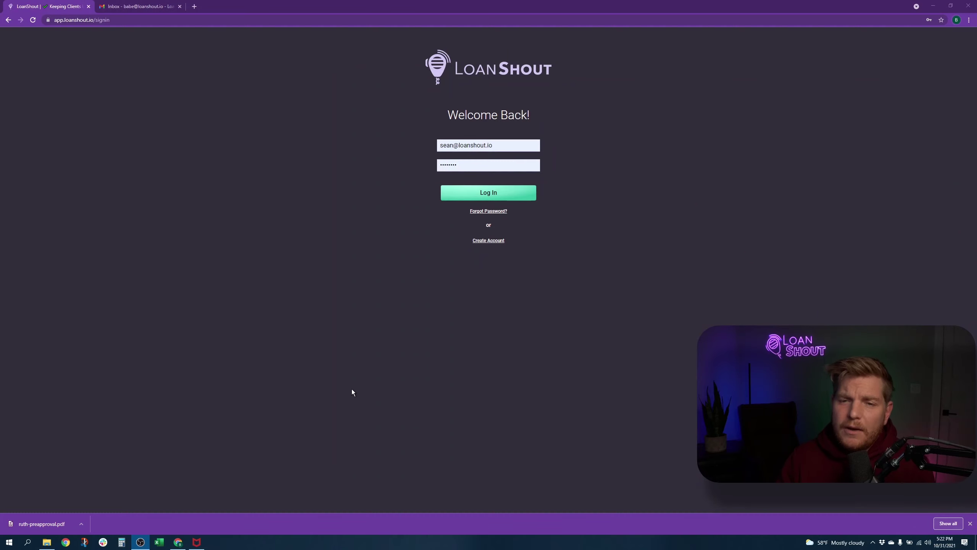
Step: Log in to LoanShout and start a new preapproval from the empty Preapprovals page
click(523, 193)
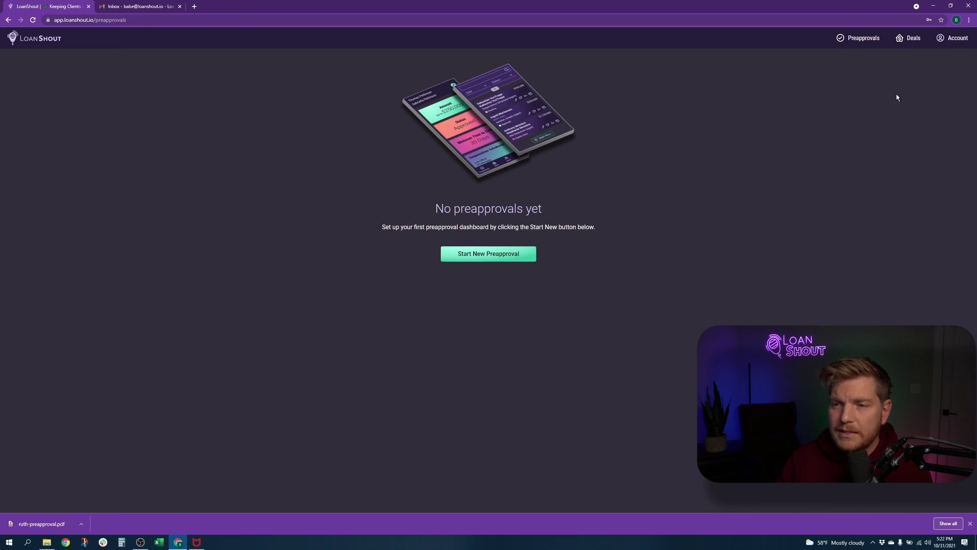
click(503, 255)
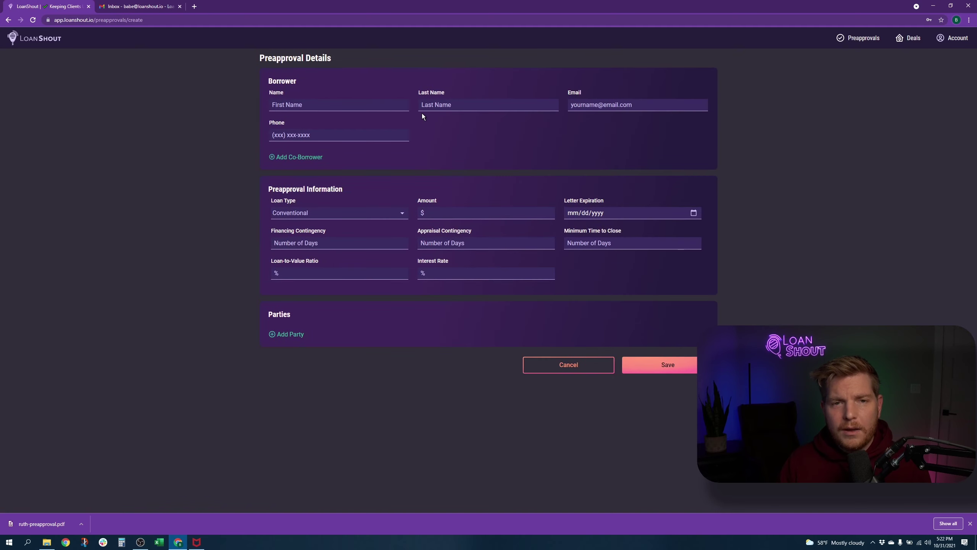
Step: Enter the borrower's first and last name, e-mail and 10-digit phone number, then select the phone
click(392, 107)
text(Babe)
key(Tab)
text(Ruth)
key(Tab)
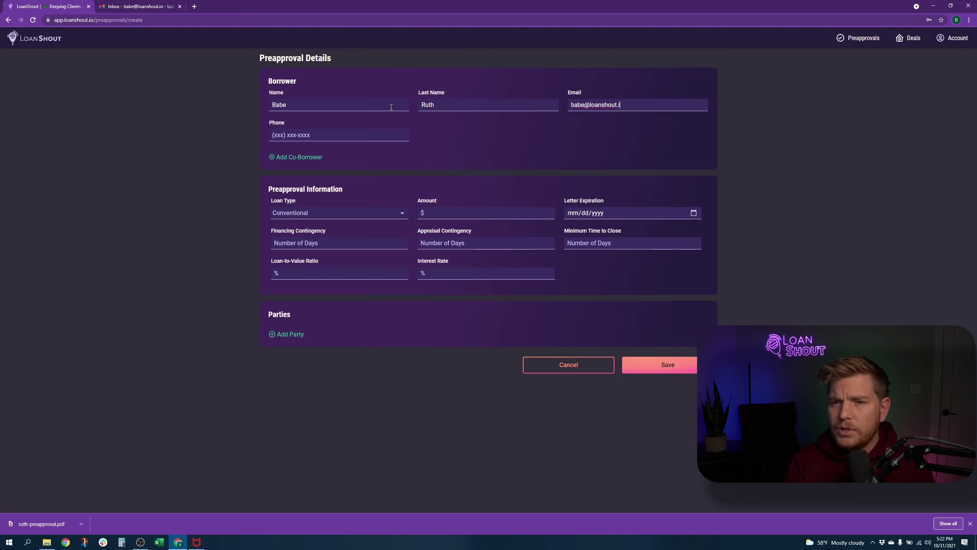
key(Tab)
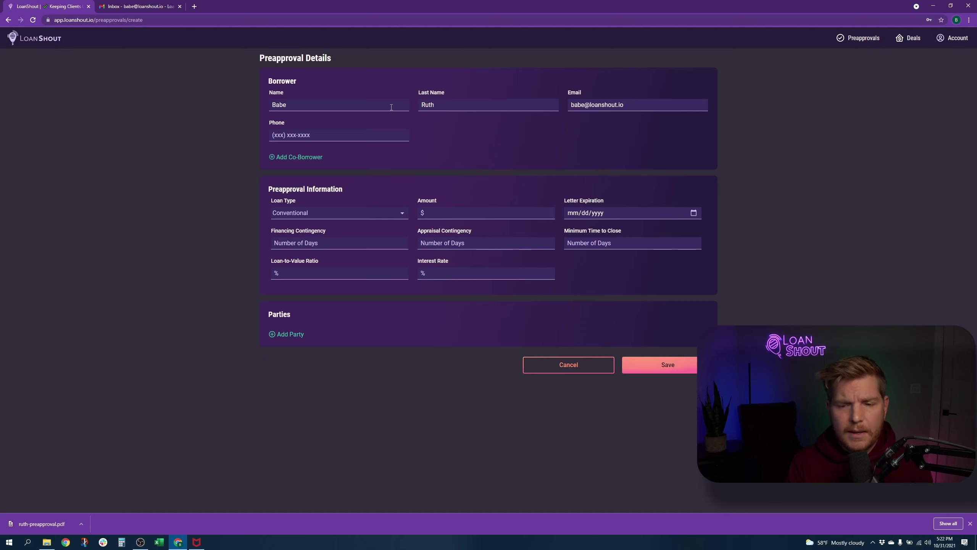
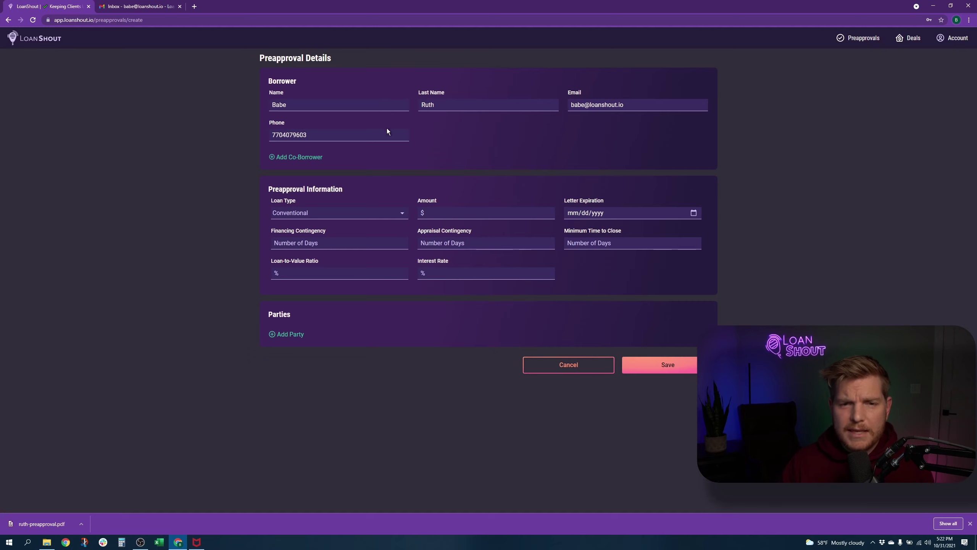
drag(309, 135, 273, 135)
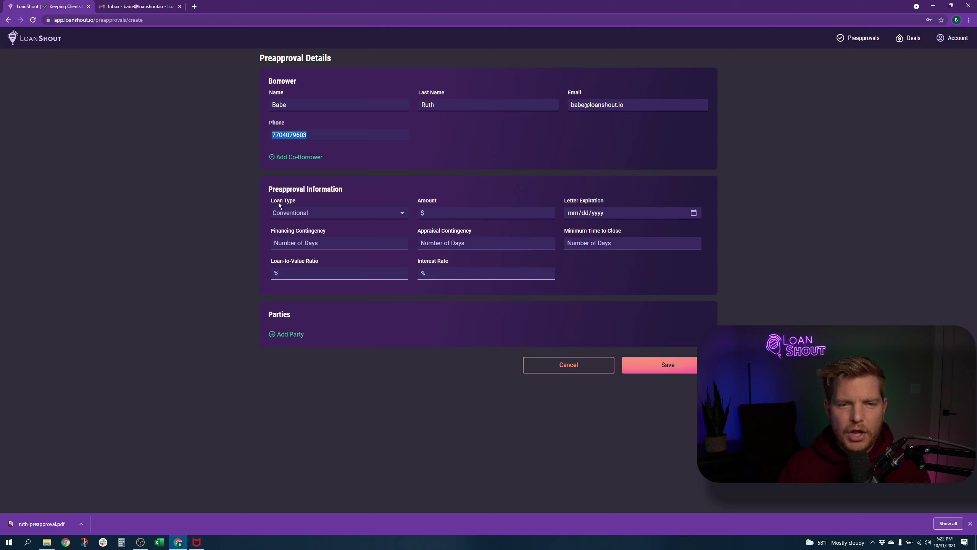
Step: Set the loan type to Conventional after trying VA and FHA
click(285, 213)
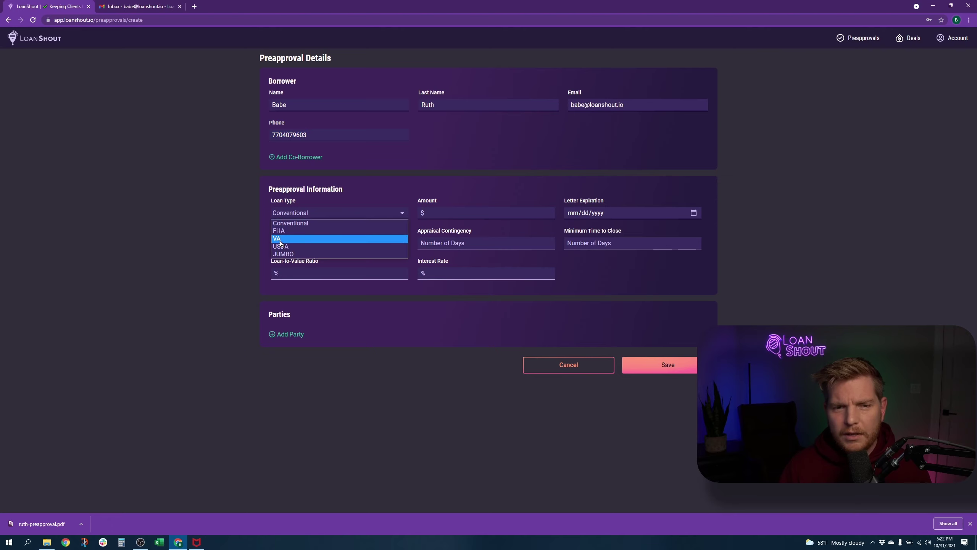
click(281, 239)
click(302, 213)
click(295, 230)
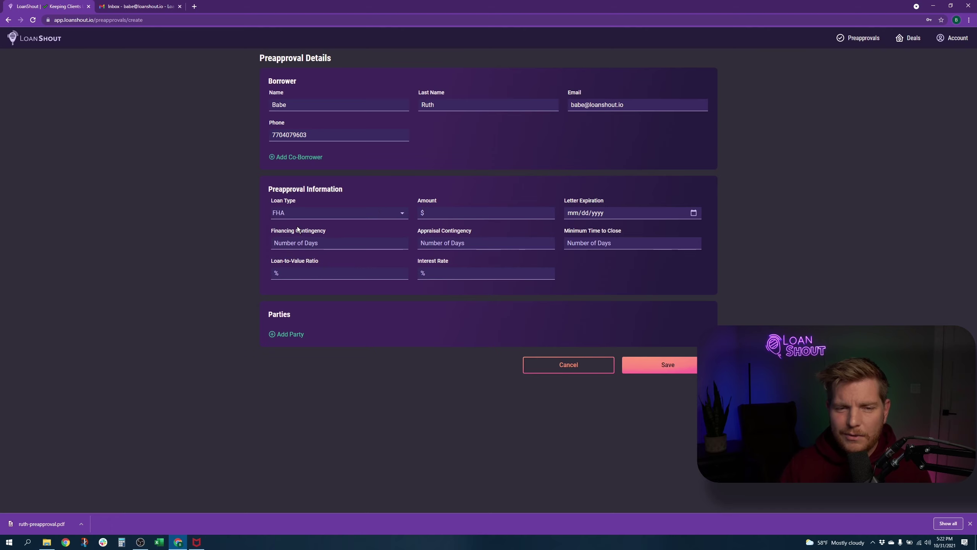
click(329, 215)
click(329, 223)
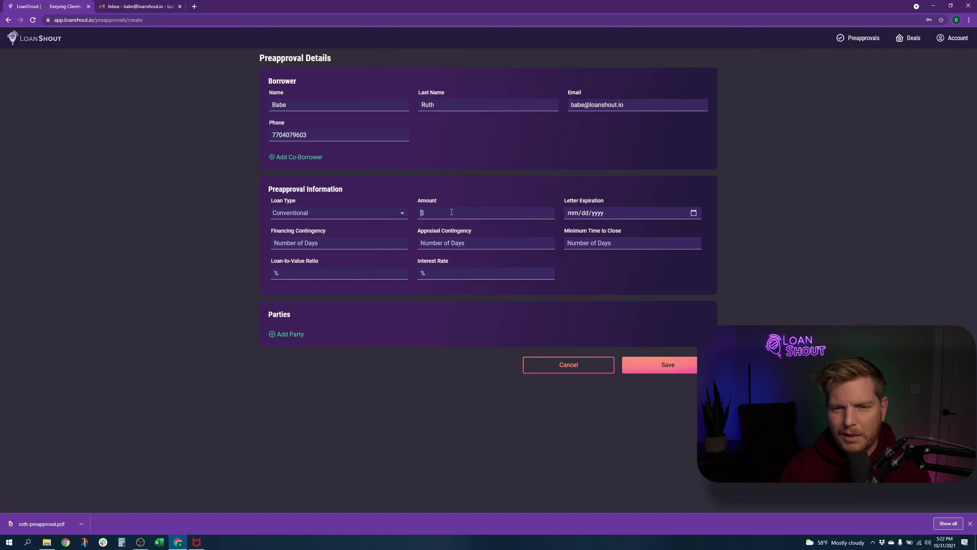
Step: Enter a 350000 loan amount and a 01/30/2022 letter expiration date
text(3500000)
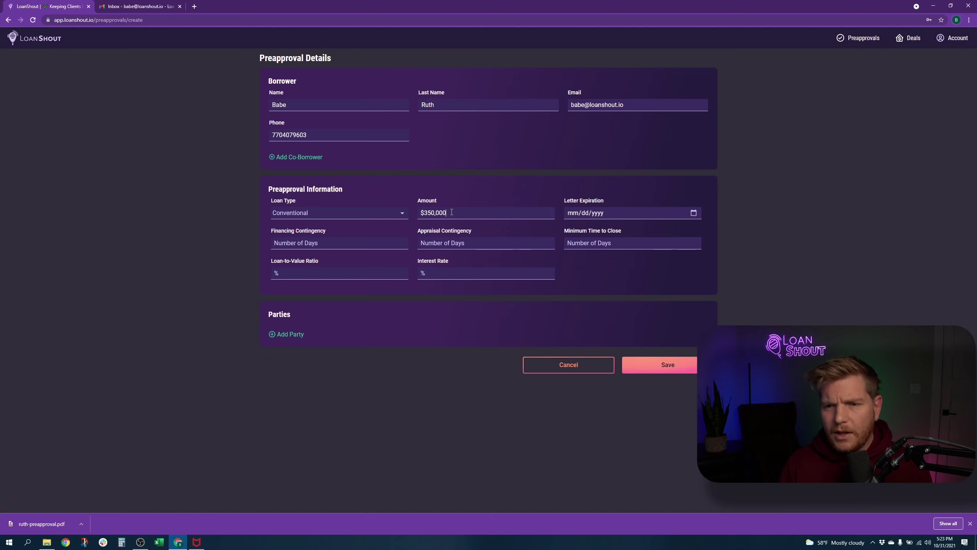
key(Tab)
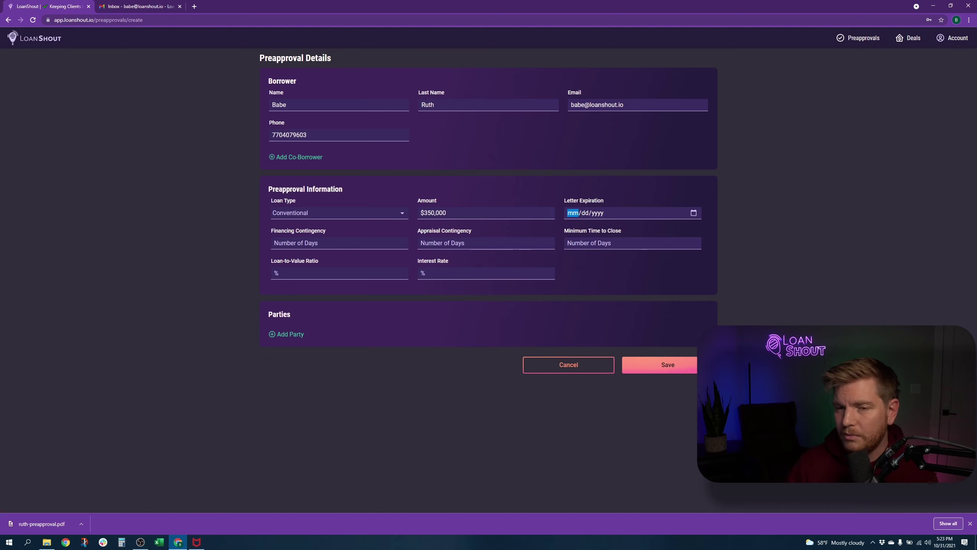
text(1/dd/yyyy)
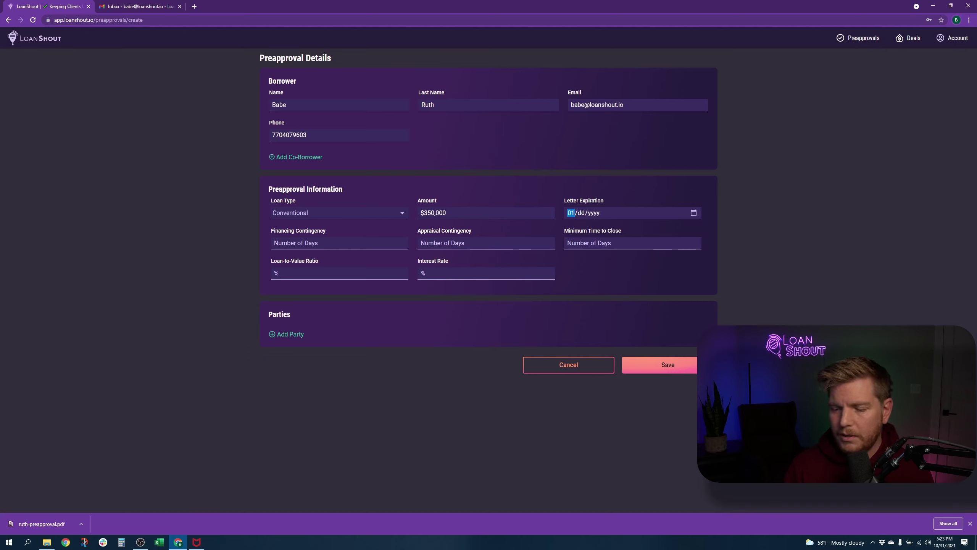
key(Tab)
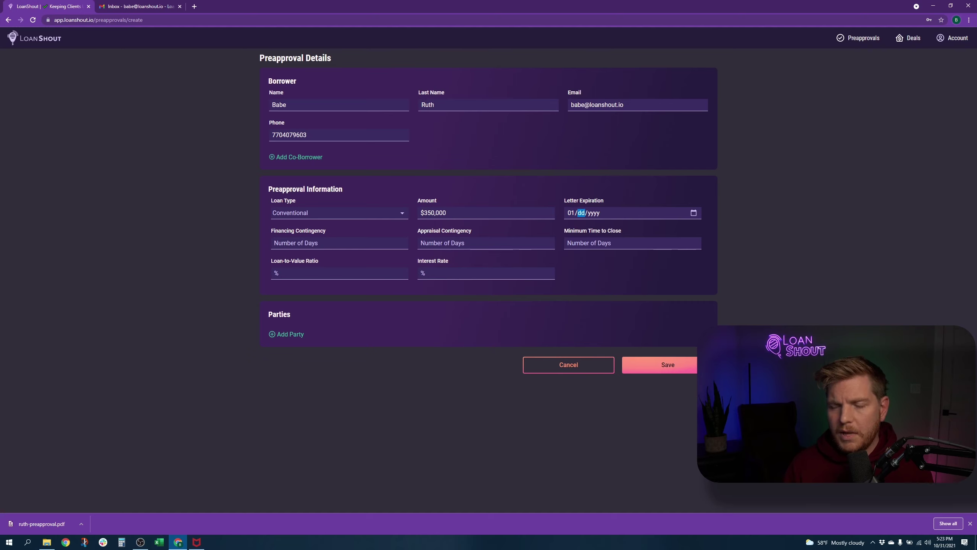
text(302022)
key(Tab)
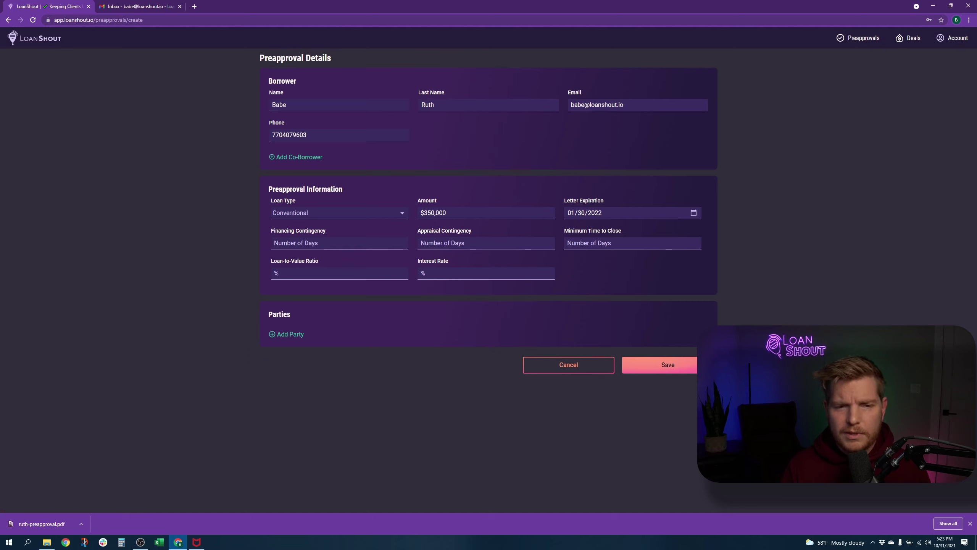
Step: Enter contingencies of 5 and 12 days, 21 days to close, 90 LTV and 2.875 rate
text(5)
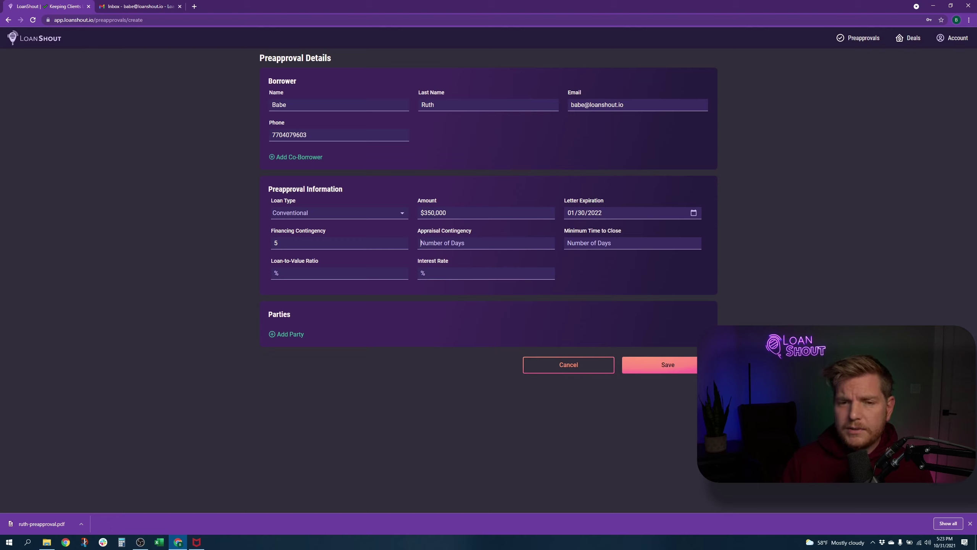
text(12)
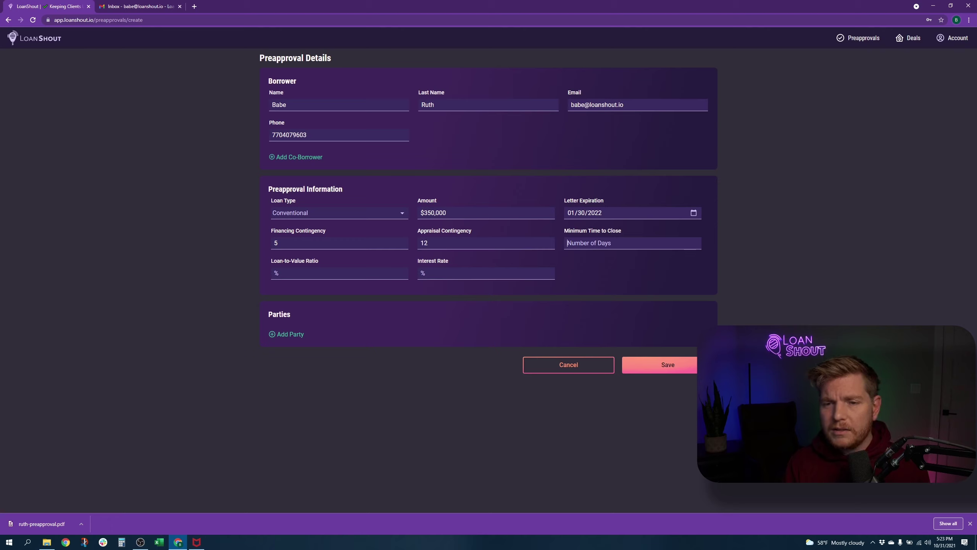
key(Tab)
text(21)
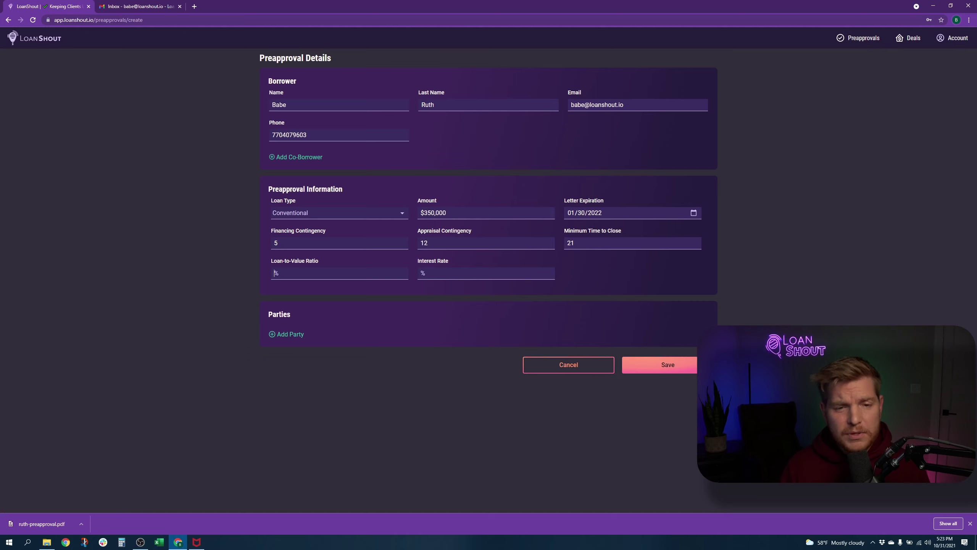
text(90)
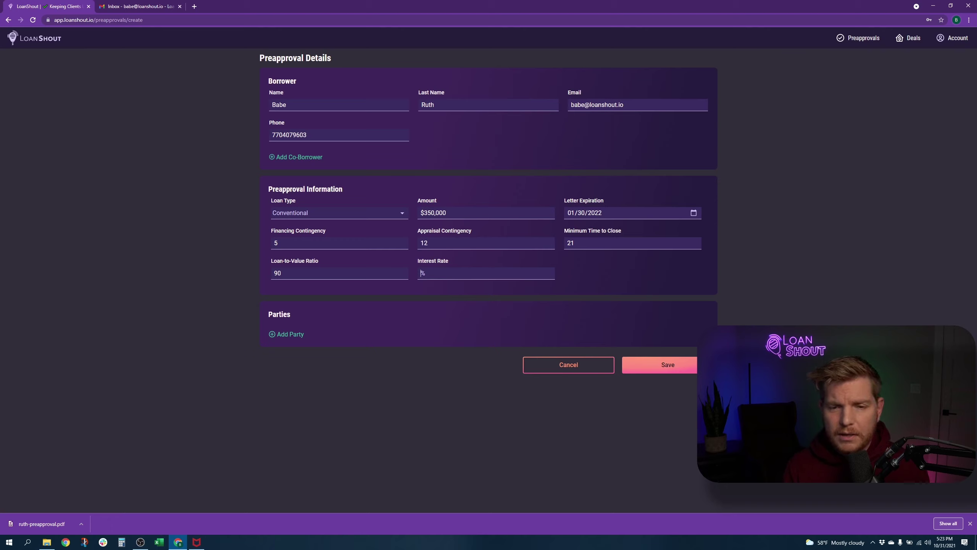
text(2.875)
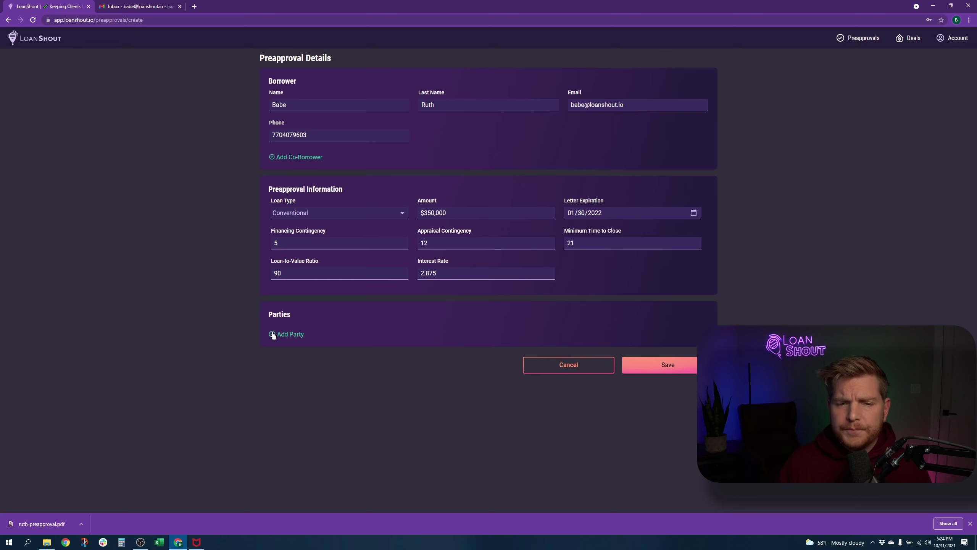
Step: Start adding a new party and give it the Buyer's Agent role
click(288, 334)
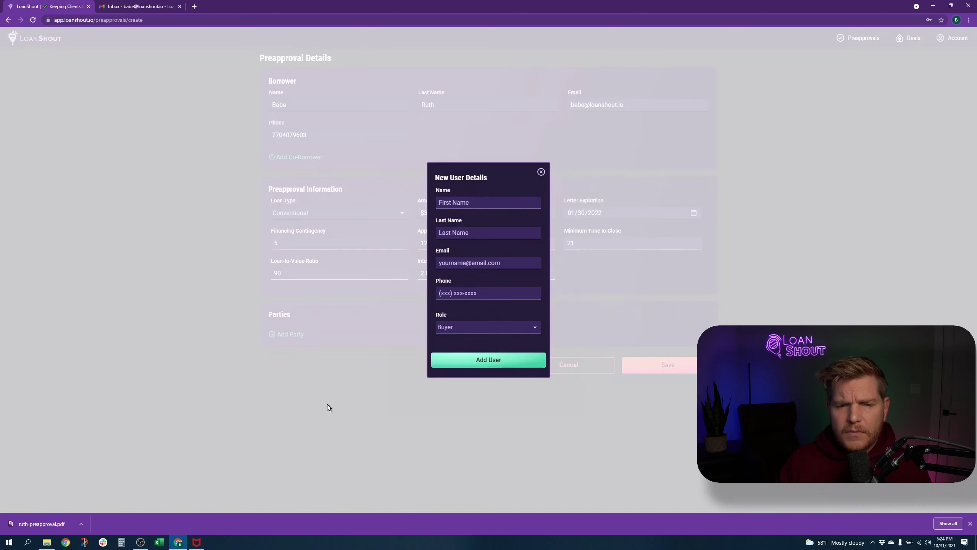
click(485, 204)
click(478, 325)
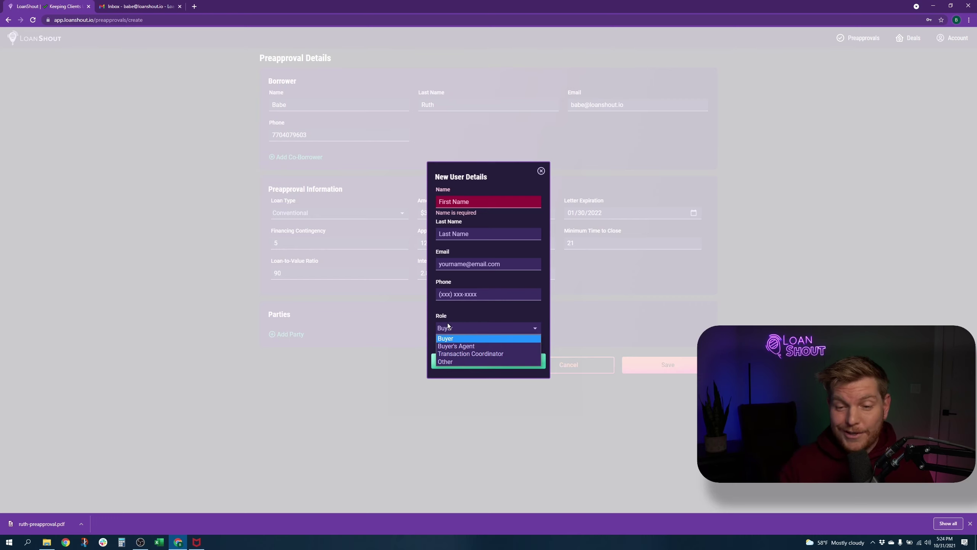
click(461, 347)
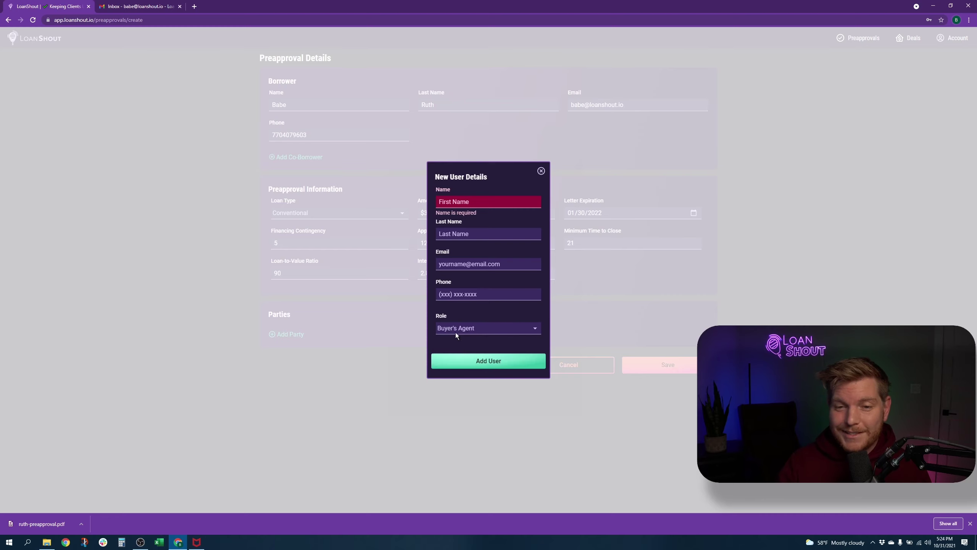
Step: Fill in the agent's first and last name, e-mail and phone, and add the user
click(483, 203)
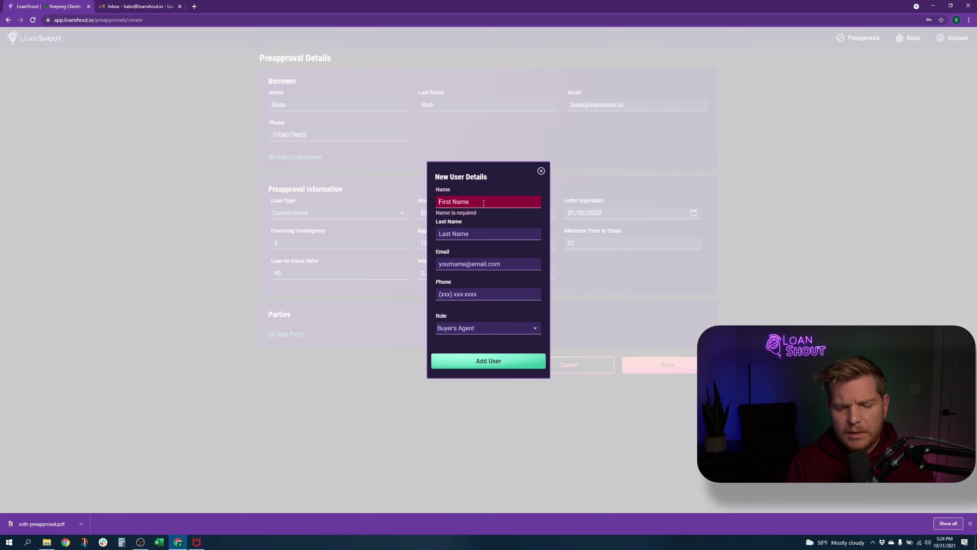
text(Willie)
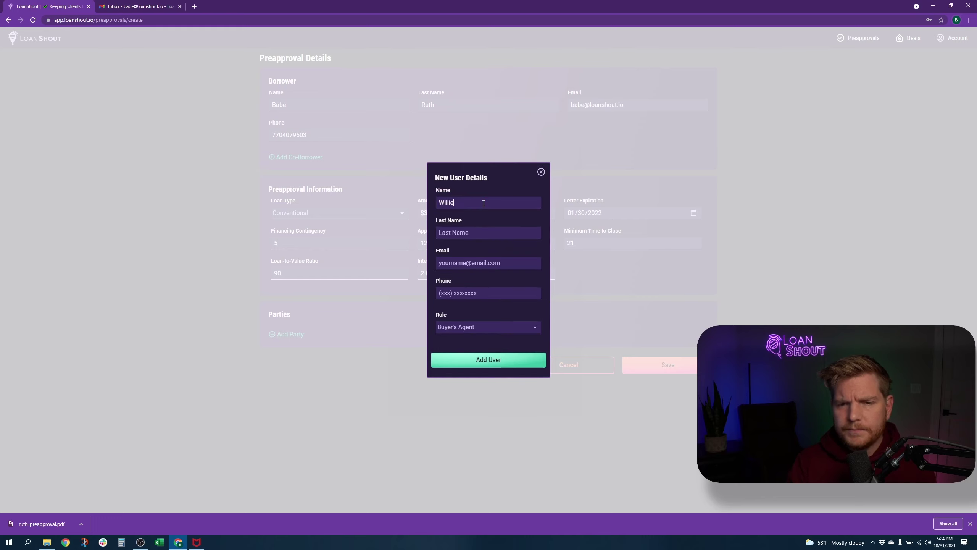
key(Tab)
text(Mays)
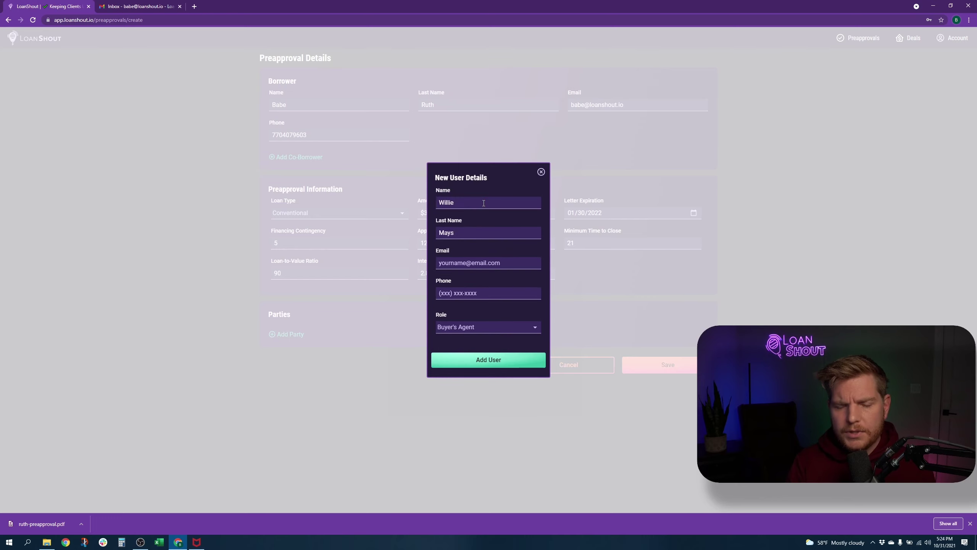
key(Tab)
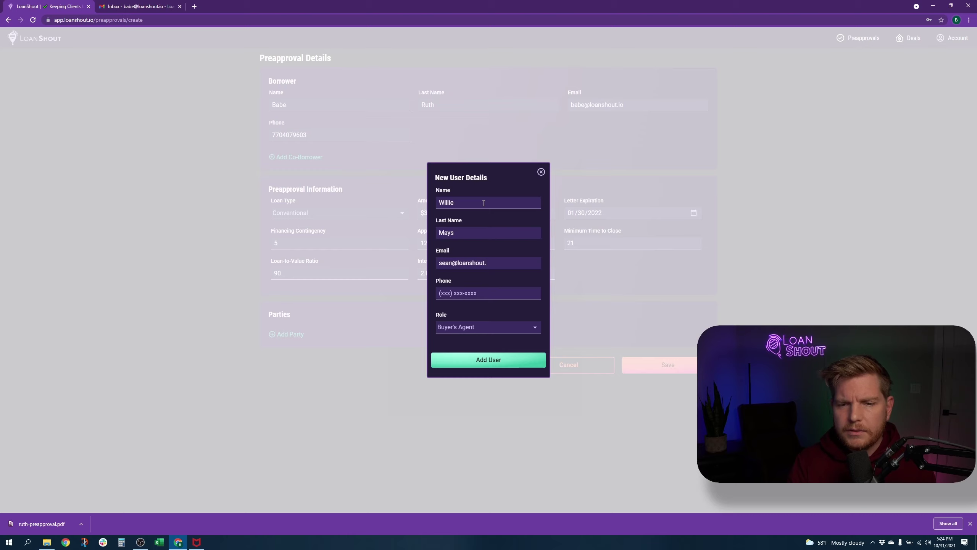
key(Tab)
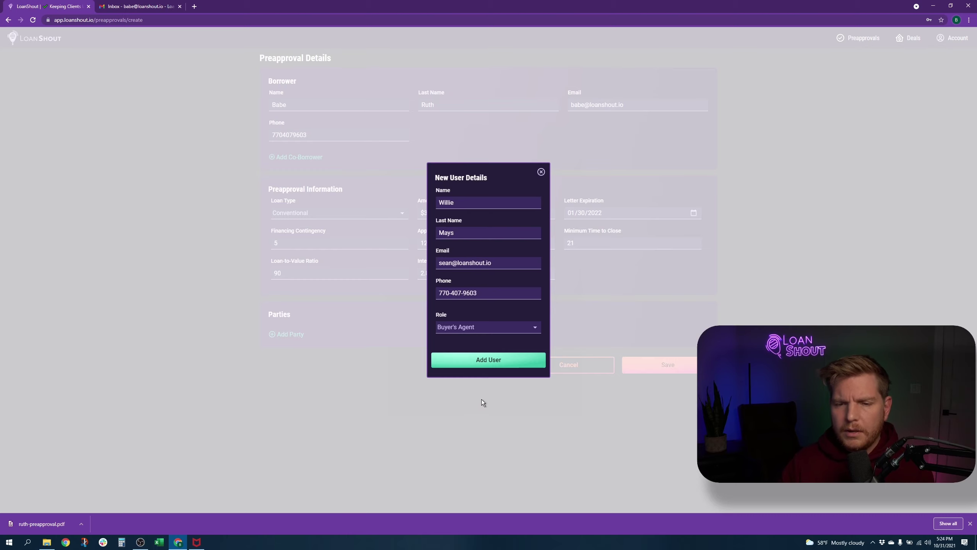
click(493, 362)
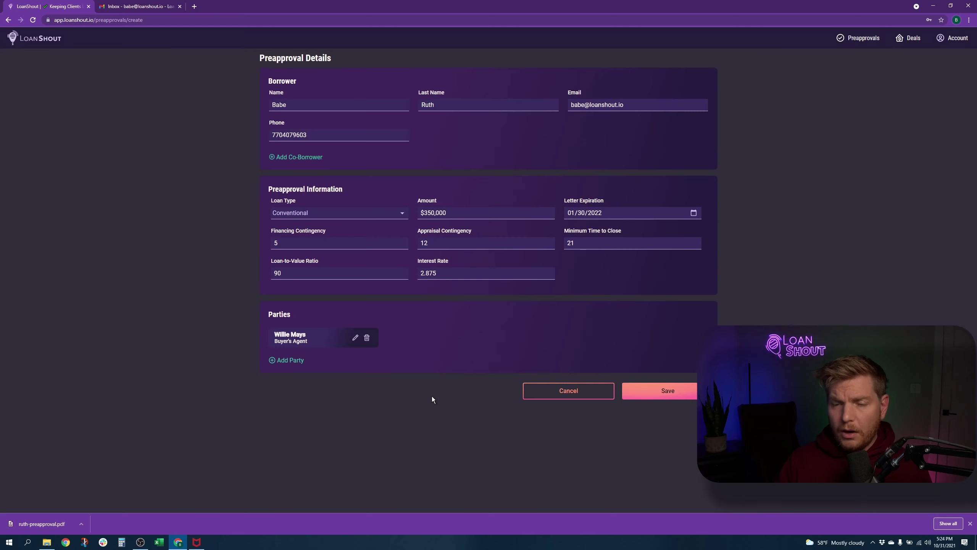
Step: Save the preapproval and review the resulting dashboard and its rate disclaimer
click(676, 394)
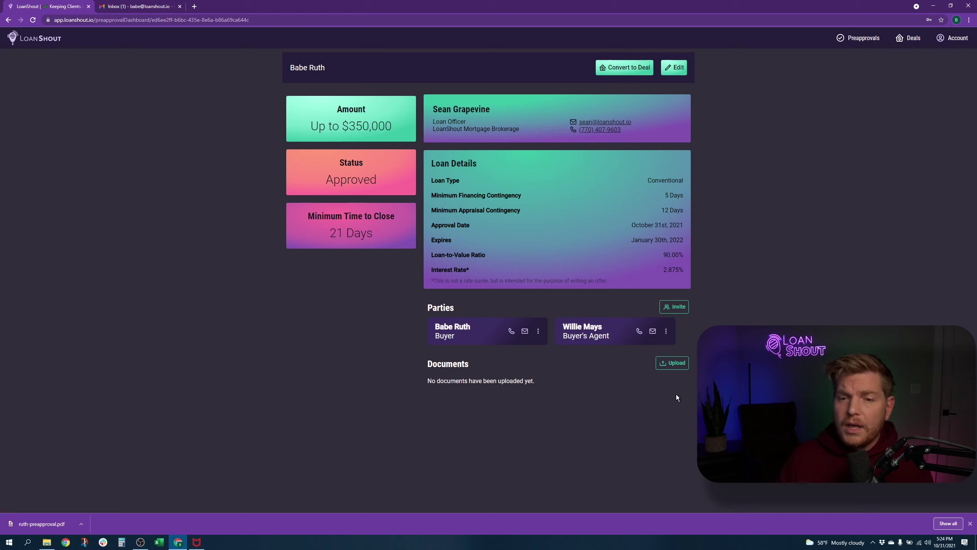
drag(440, 280, 518, 282)
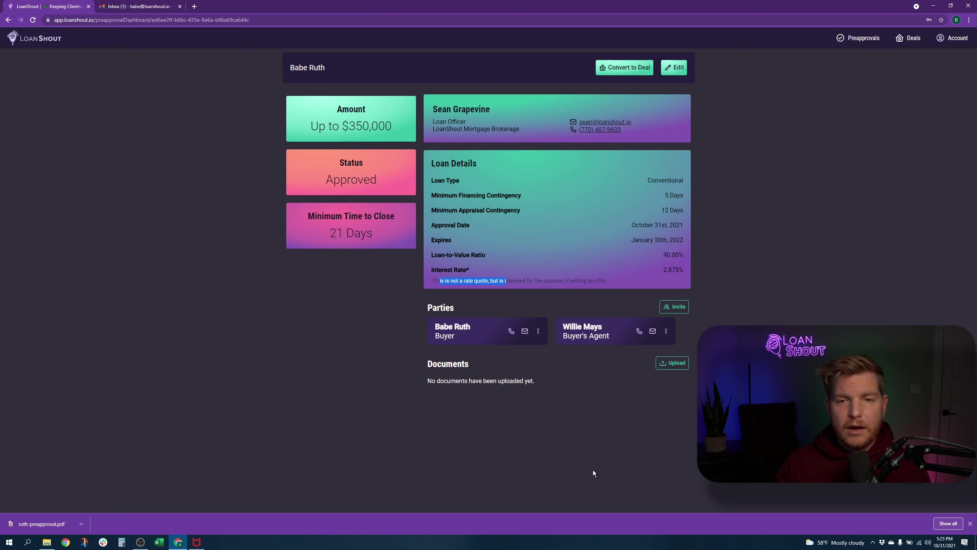
Step: Open the pre-approval invitation email in the Gmail inbox
click(125, 11)
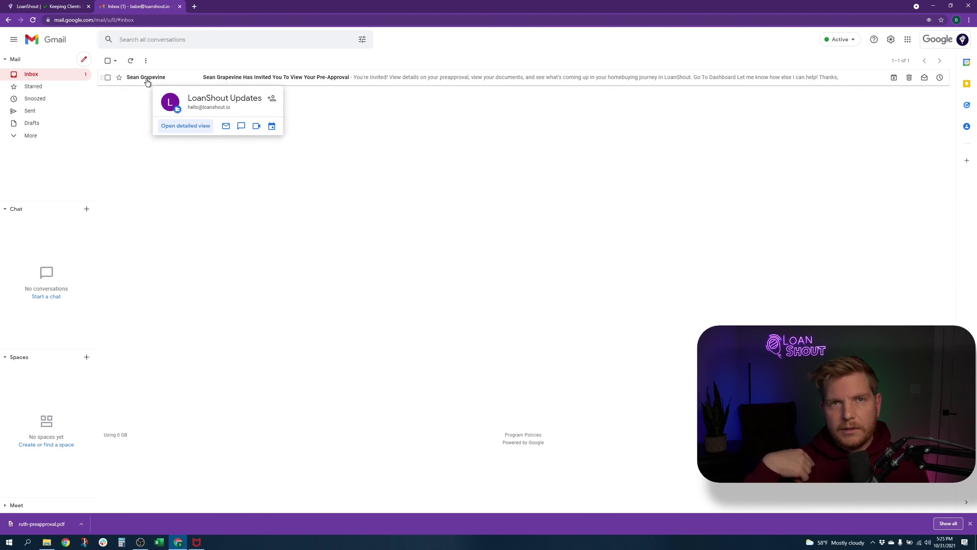
click(28, 6)
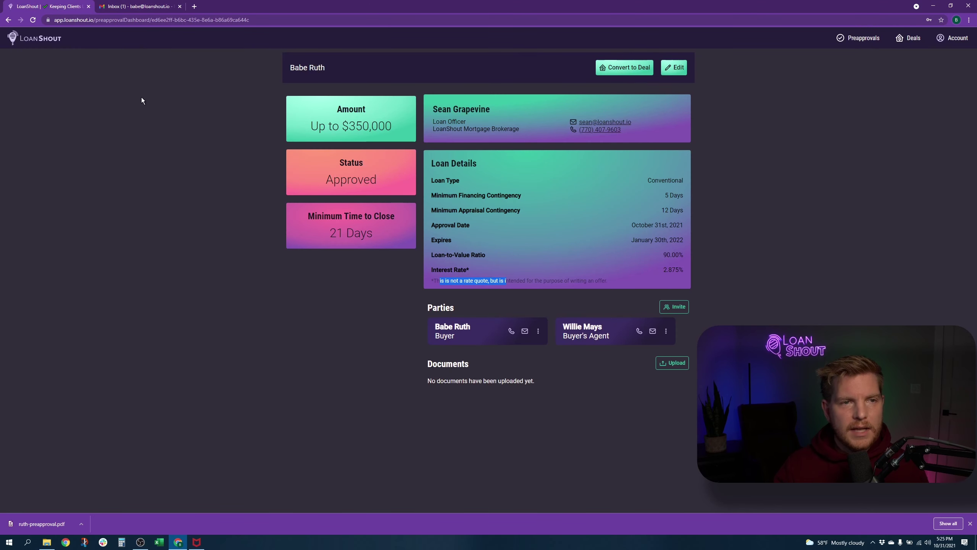
click(144, 7)
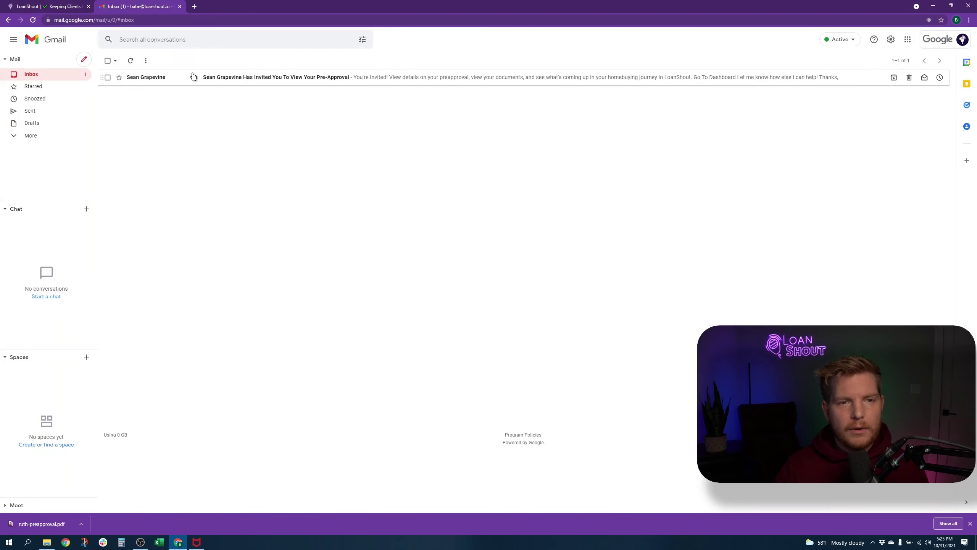
click(294, 79)
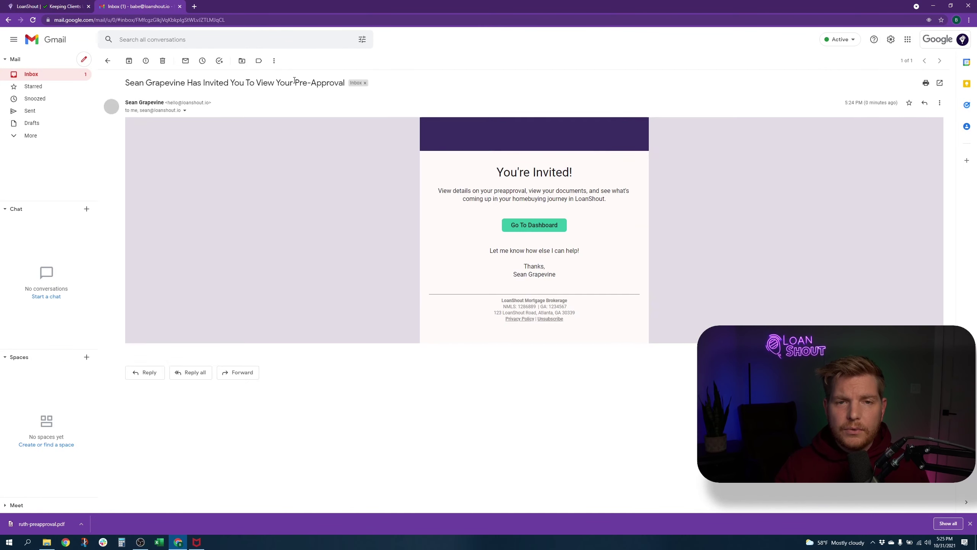
Step: Check the email's sender and recipient details, then follow its Go To Dashboard link
click(185, 111)
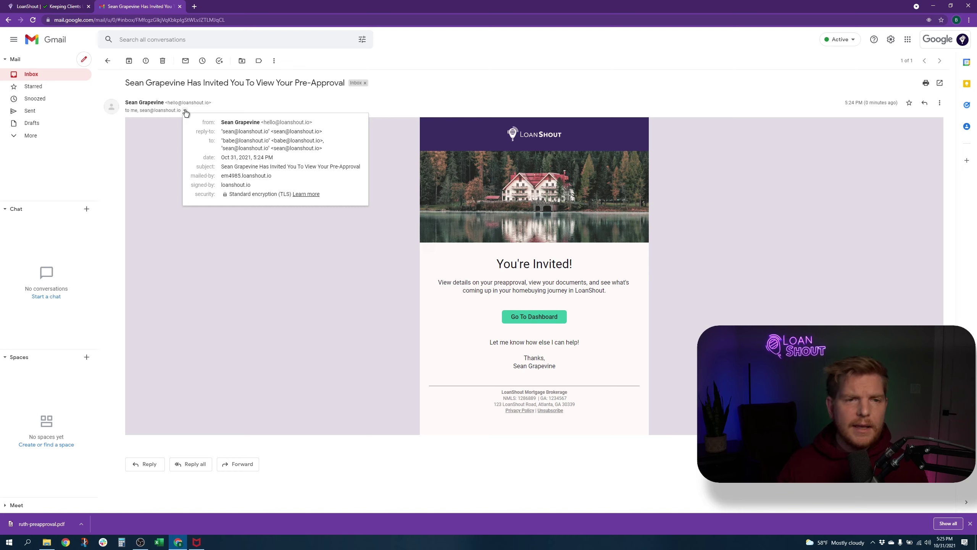
mouse_move(143, 112)
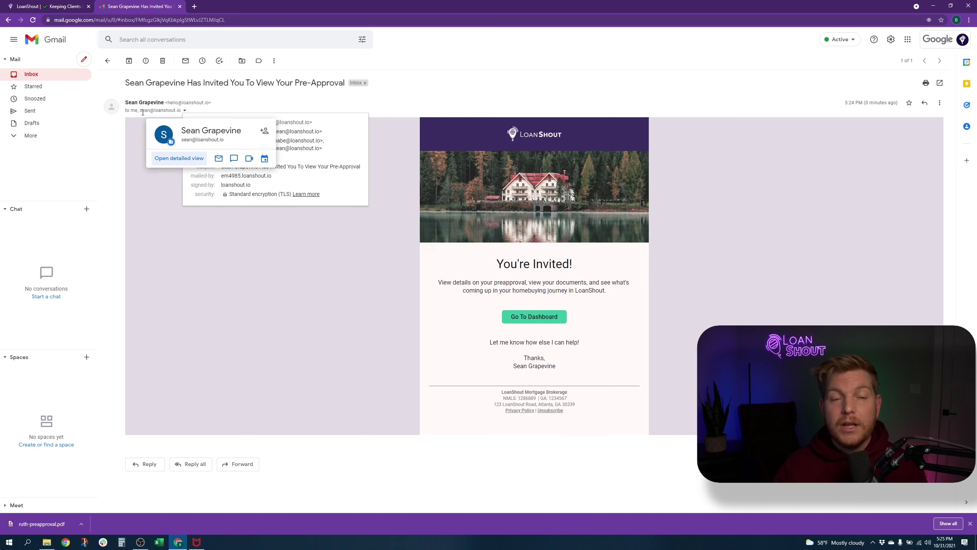
click(153, 208)
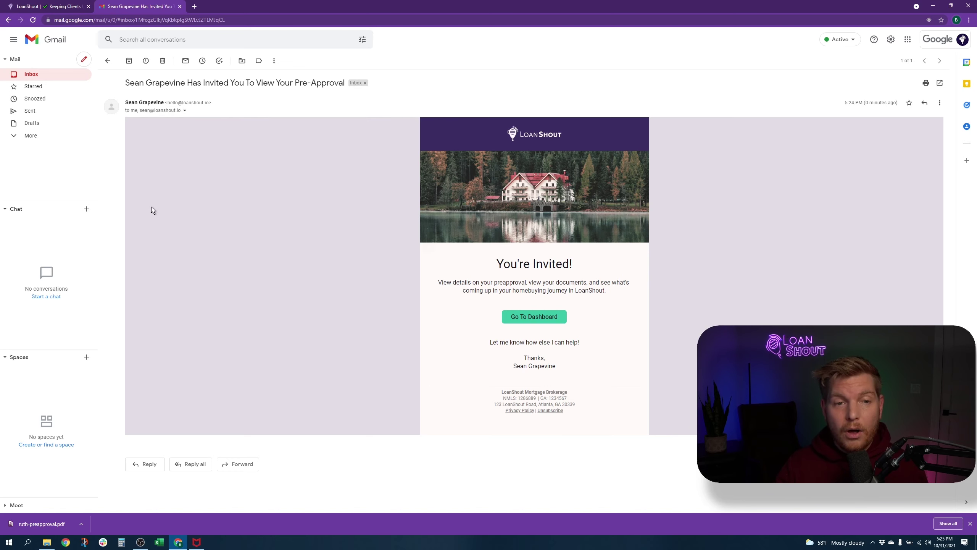
click(940, 103)
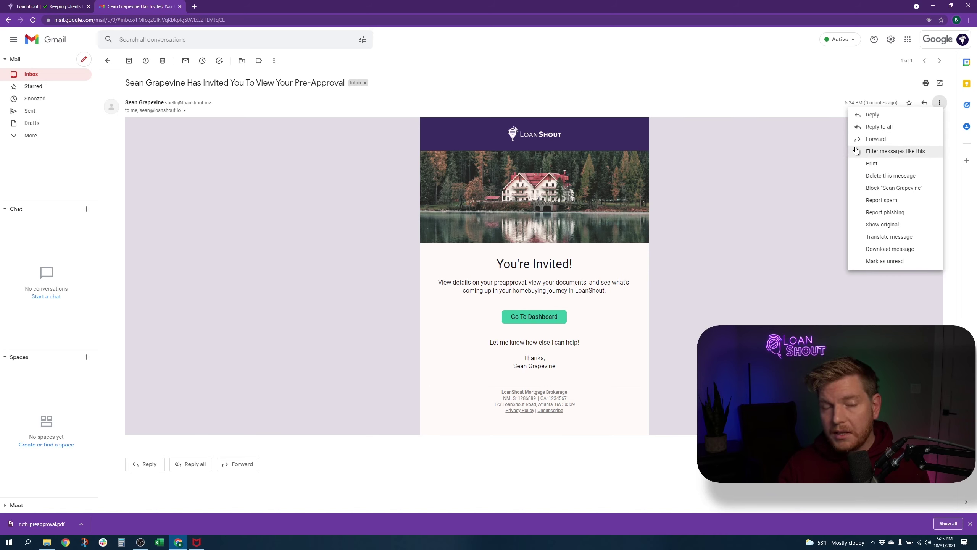
click(750, 147)
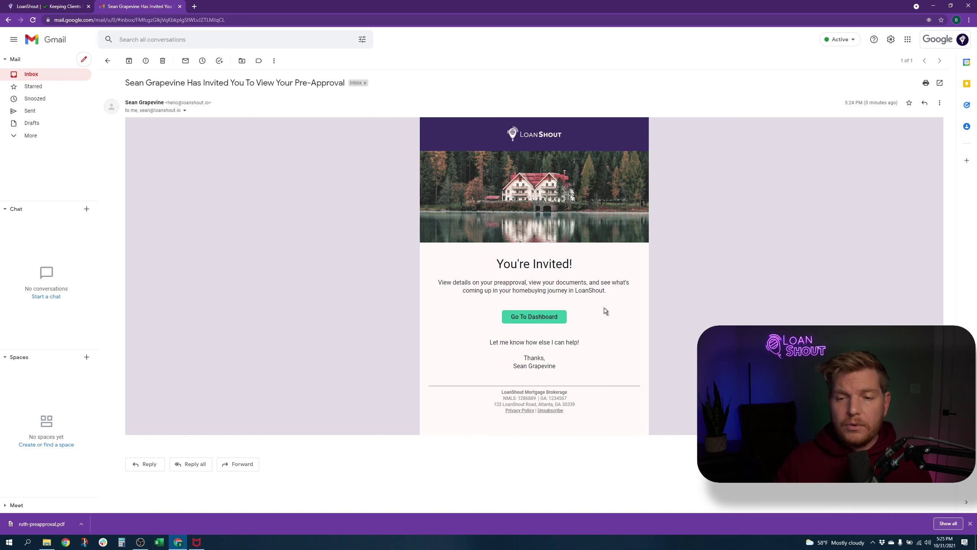
click(524, 315)
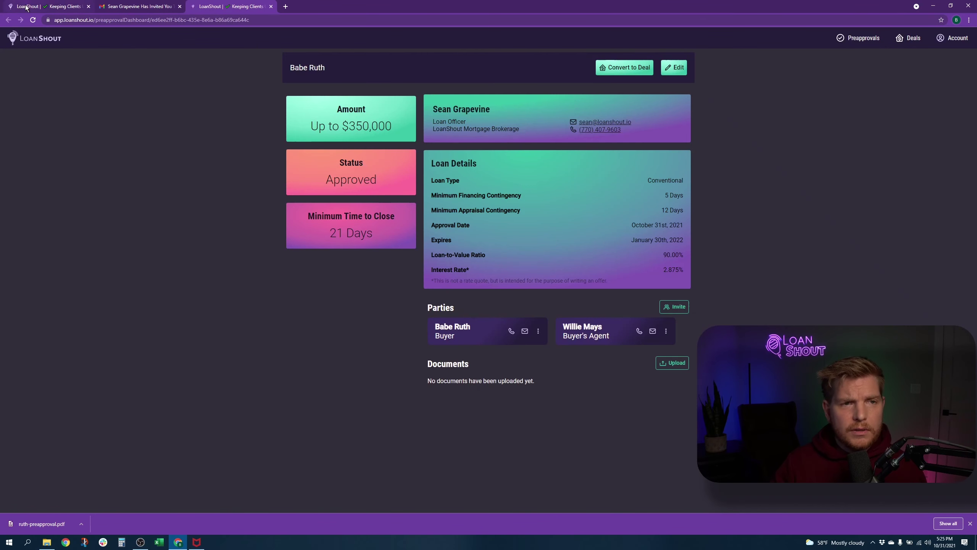
Step: Return to the first LoanShout dashboard tab and clear the disclaimer text selection
click(61, 6)
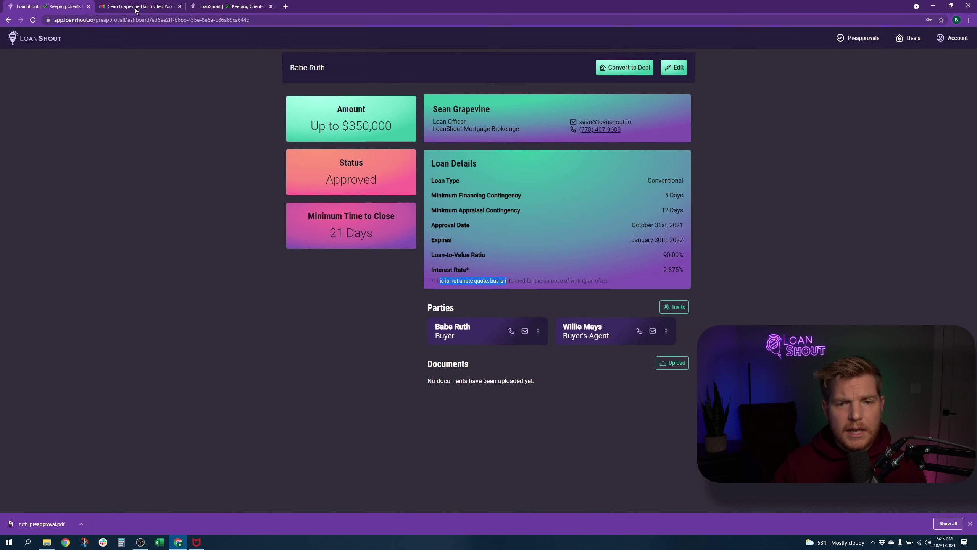
click(214, 10)
click(39, 9)
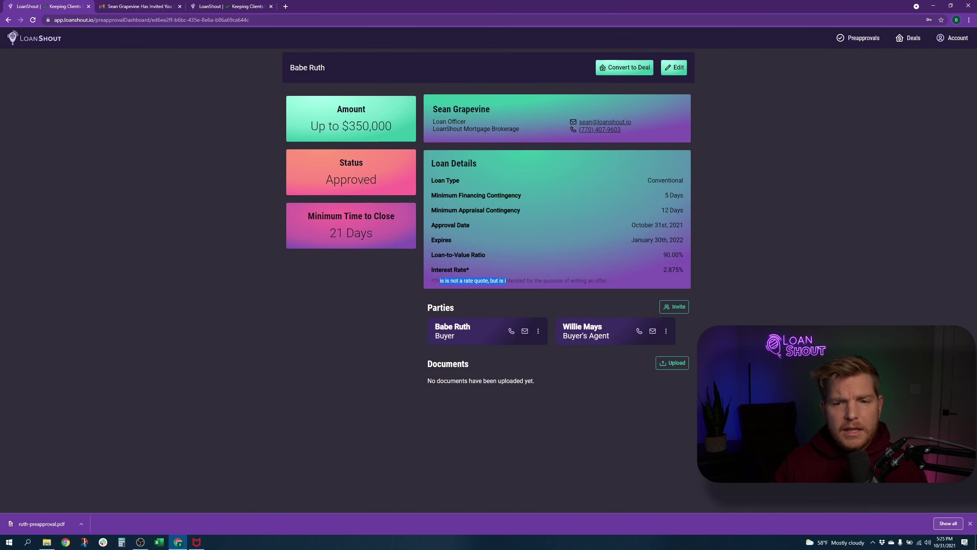
click(299, 274)
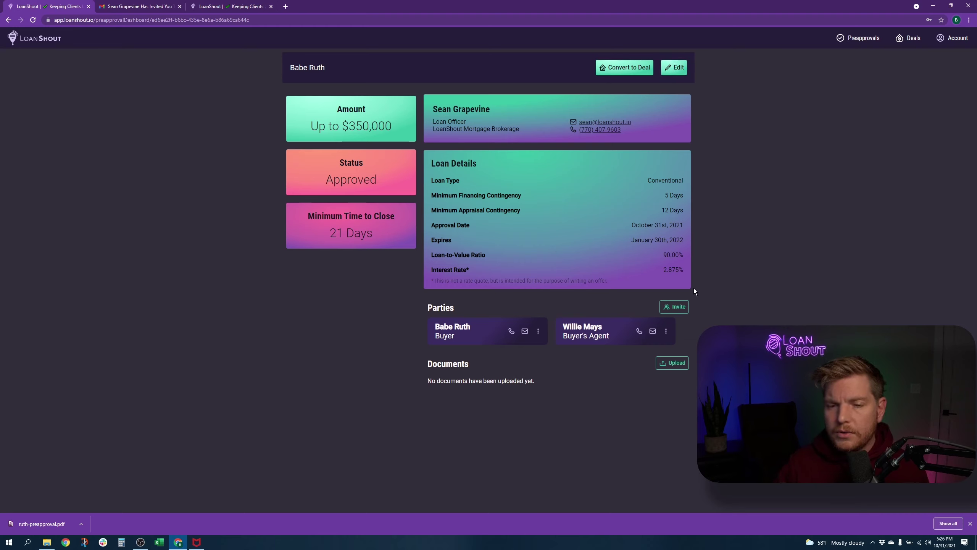
Step: Upload ruth-preapproval from the Downloads > RUTH folder to the preapproval's Documents
click(674, 363)
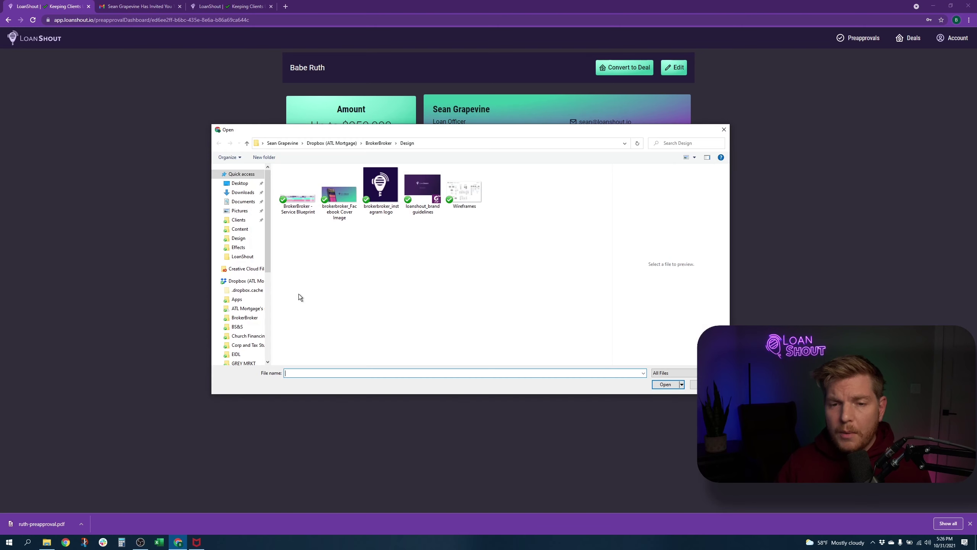
click(242, 192)
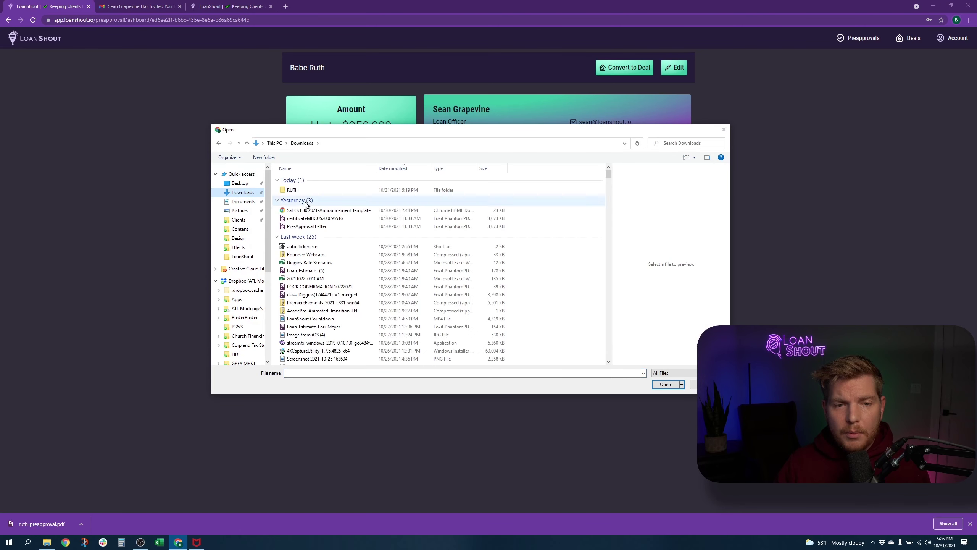
click(313, 187)
double_click(313, 189)
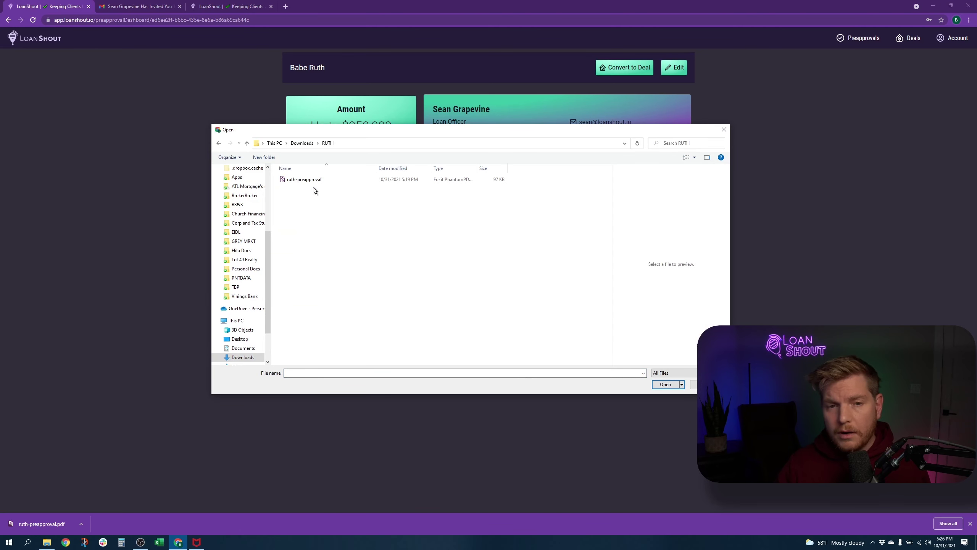
drag(313, 184, 393, 181)
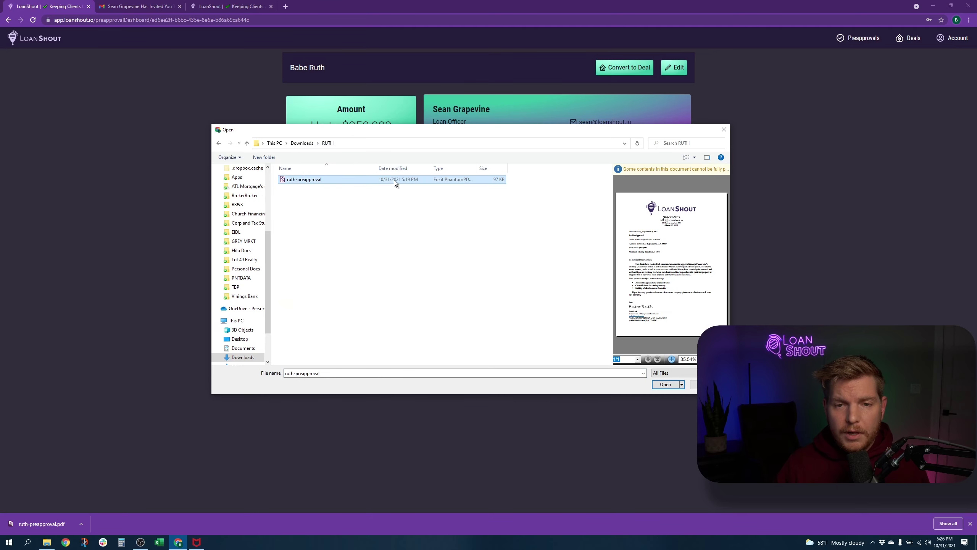
double_click(374, 179)
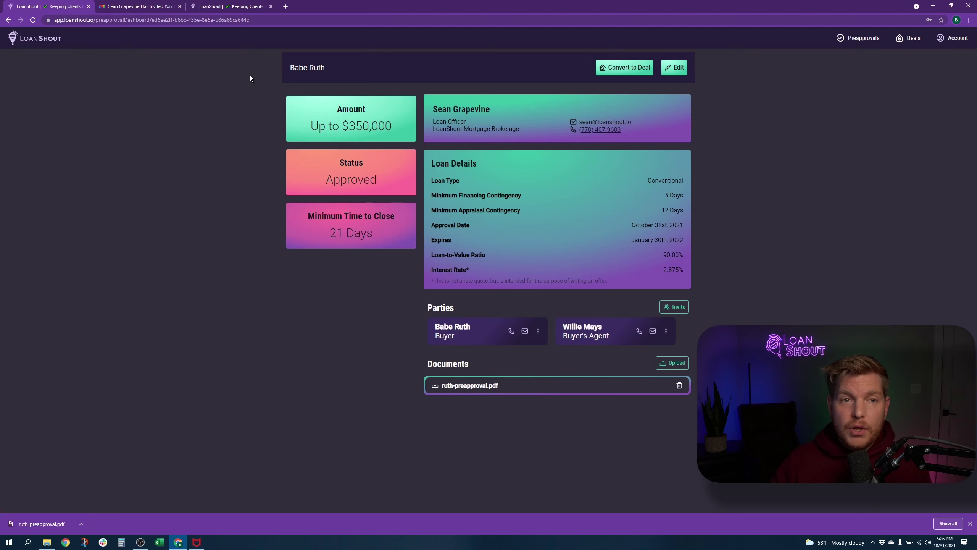
Step: Read the 'A document was added to your preapproval' email in Gmail, then return to LoanShout
click(139, 6)
click(76, 73)
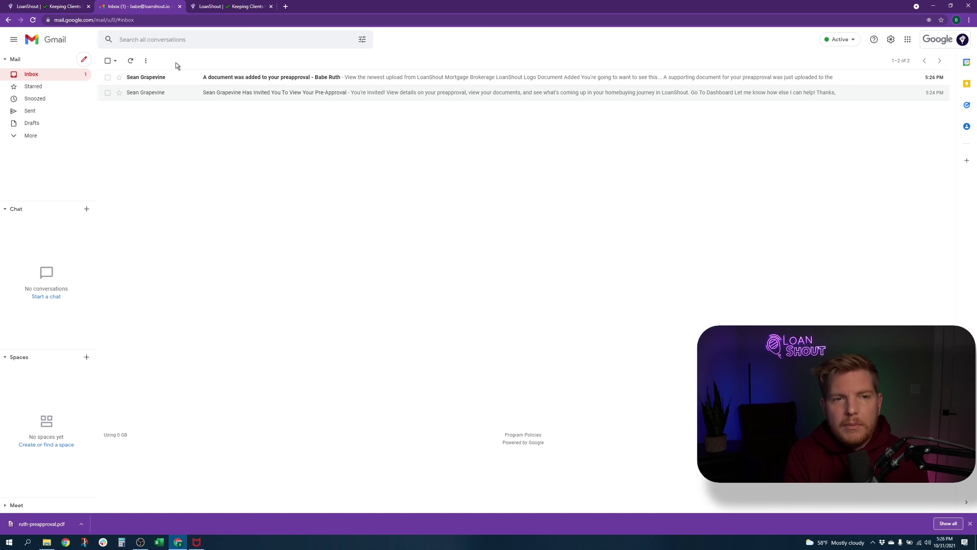
click(34, 6)
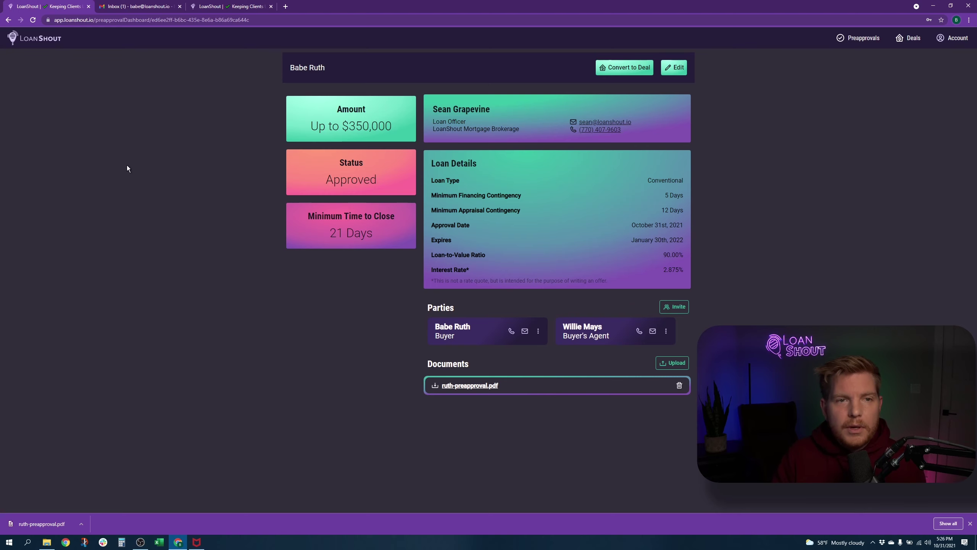
click(138, 6)
click(211, 76)
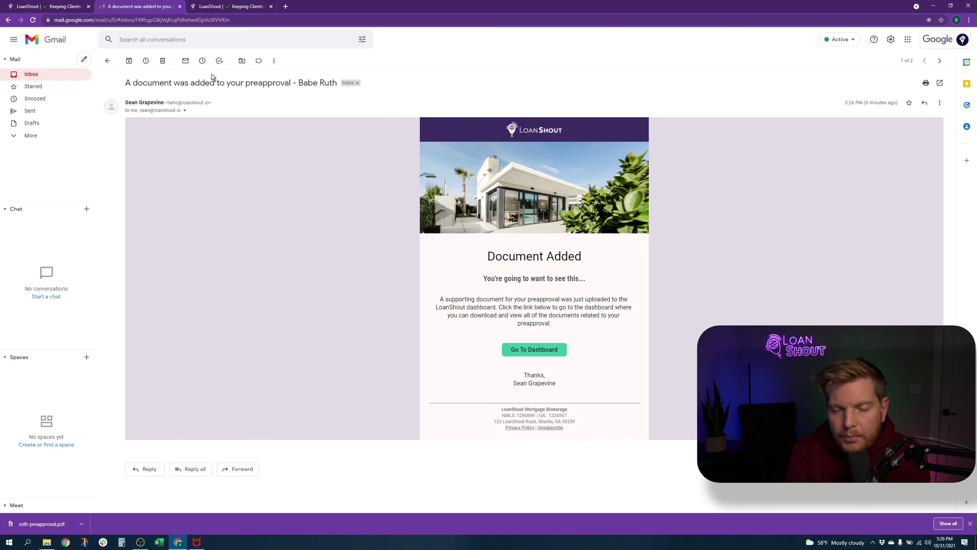
key(ctrl+shift+Tab)
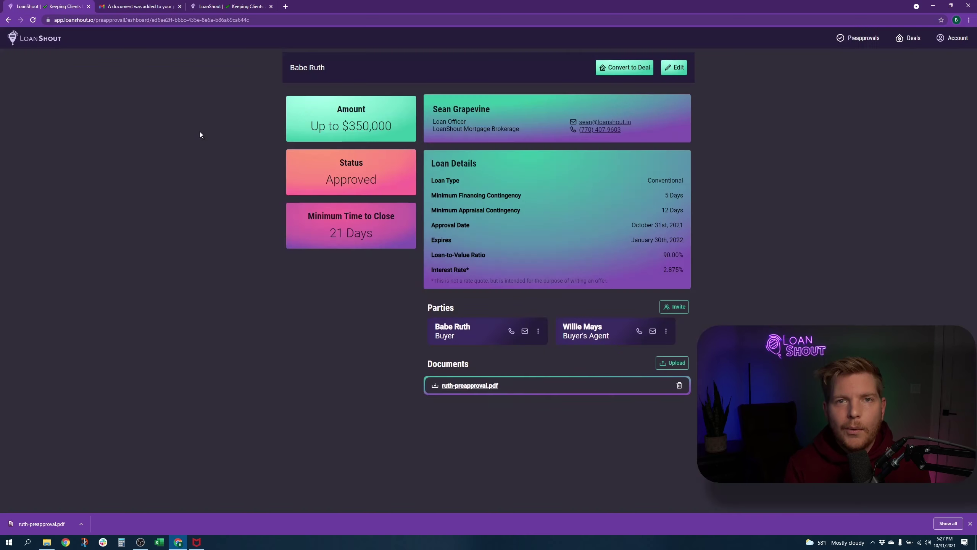